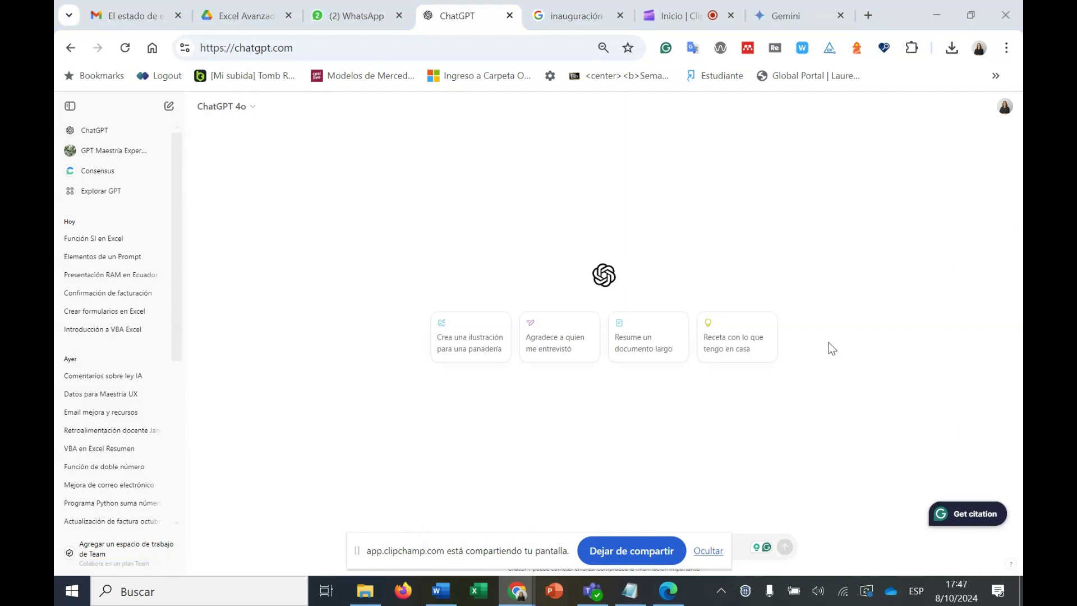
- Paste the prepared Excel SI-function prompt into ChatGPT's message box and send it
{"action": "left_click_drag", "start_coordinate": [528, 548], "coordinate": [797, 431]}
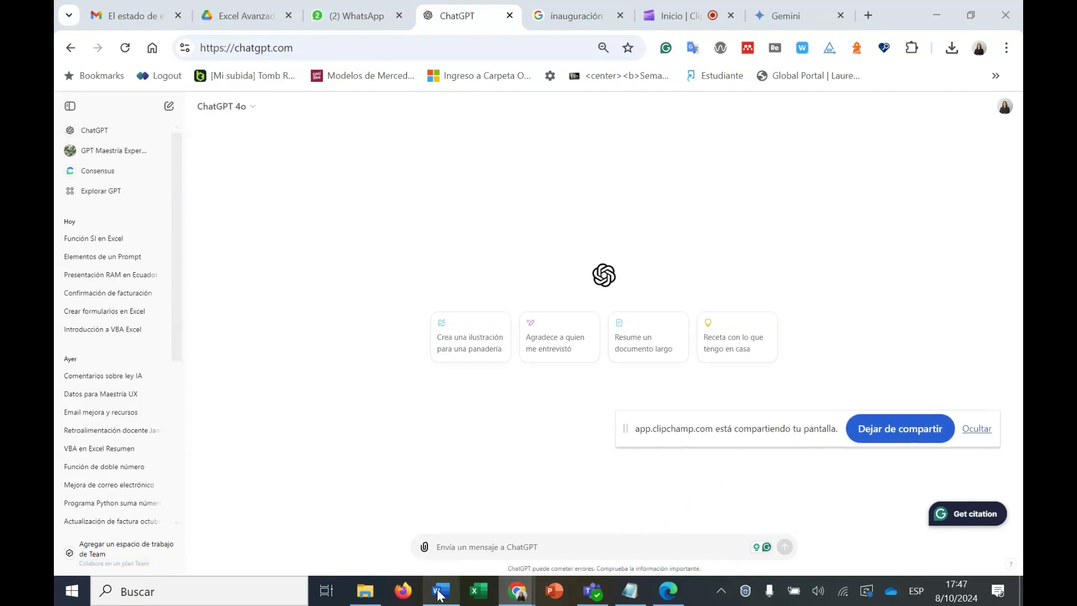
{"action": "left_click", "coordinate": [471, 550]}
{"action": "type", "text": "Actúa como un experto en Microsoft Excel con 10 años de experiencia, guiando el uso de la función lógica SI para automatizar decisiones dentro de una hoja de cálculo. Proporcionar una explicación detallada de cómo utilizar la función lógica SI en Excel para resolver problemas prácticos. Vamos a crear ejemplos que involucren decisiones condicionales basadas en datos. Incluir ejemplos prácticos, como calcular si una persona cumple con ciertos requisitos o si una operación de negocios es rentable, basados en datos disponibles en la hoja de cálculo. Presenta la información en formato de hoja de cálculo descargable, con ejemplos aplicados de la función SI, que puedes personalizar según las necesidades del análisis."}
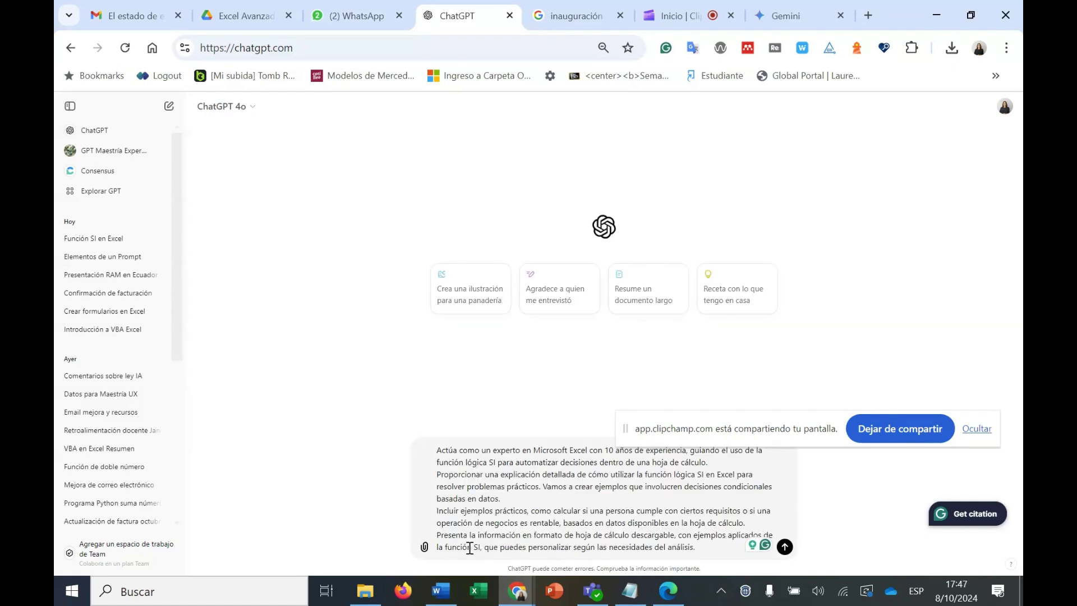
{"action": "left_click", "coordinate": [784, 547]}
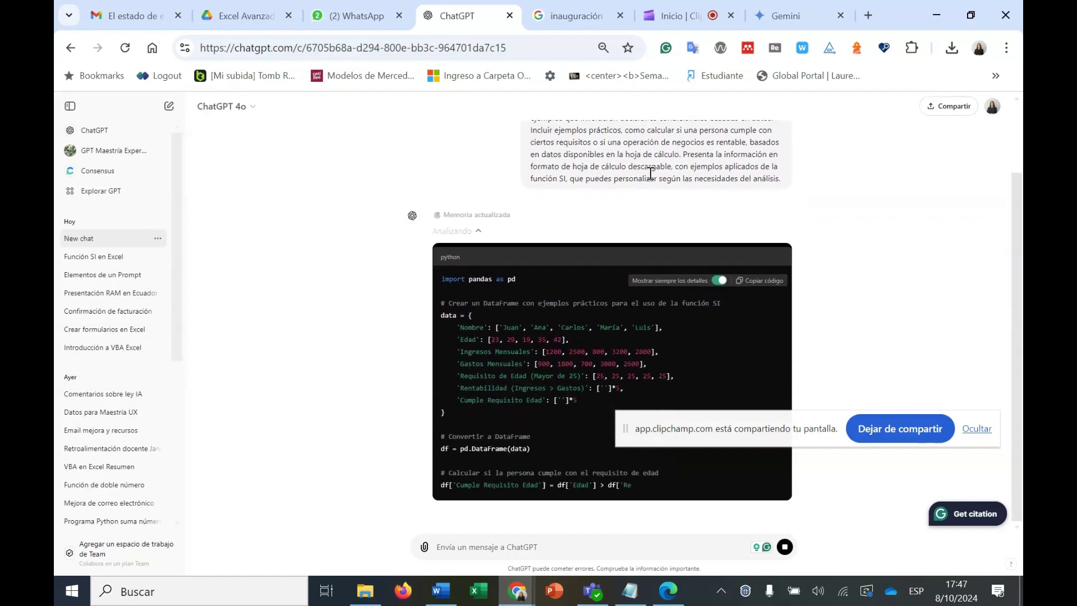
- Scroll back to the prompt while ChatGPT finishes the pandas code for the sample table
{"action": "left_click_drag", "start_coordinate": [1015, 220], "coordinate": [1022, 140]}
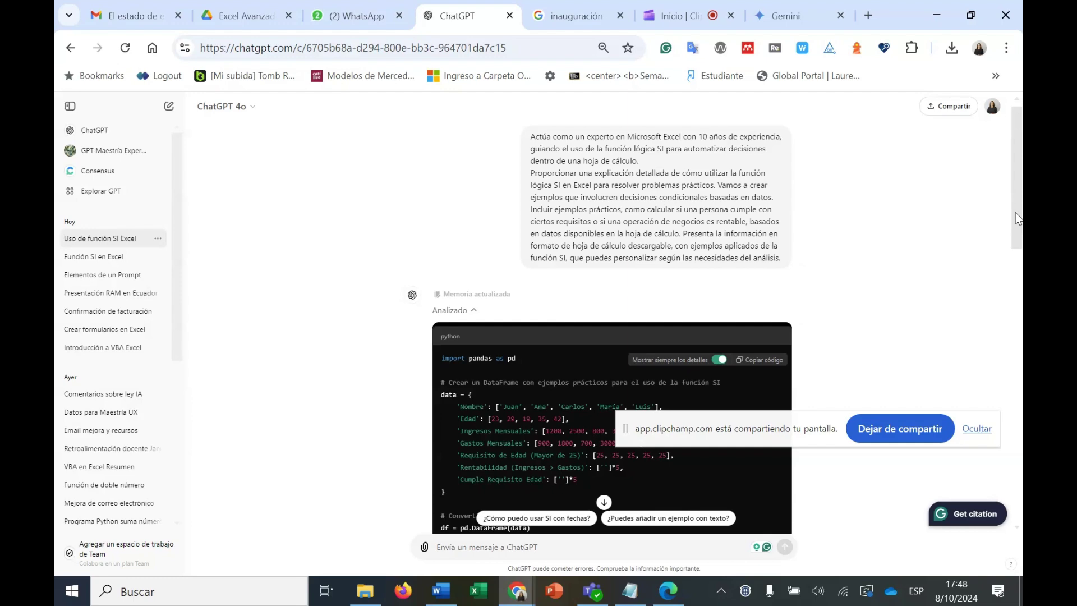
- Download Ejemplo_Funcion_SI_Automatizacion.xlsx from ChatGPT and open it in Excel from its folder
{"action": "mouse_move", "coordinate": [1018, 218]}
{"action": "left_mouse_down"}
{"action": "mouse_move", "coordinate": [968, 294]}
{"action": "mouse_move", "coordinate": [958, 345]}
{"action": "mouse_move", "coordinate": [970, 419]}
{"action": "left_mouse_up"}
{"action": "left_click_drag", "start_coordinate": [1015, 361], "coordinate": [1002, 449]}
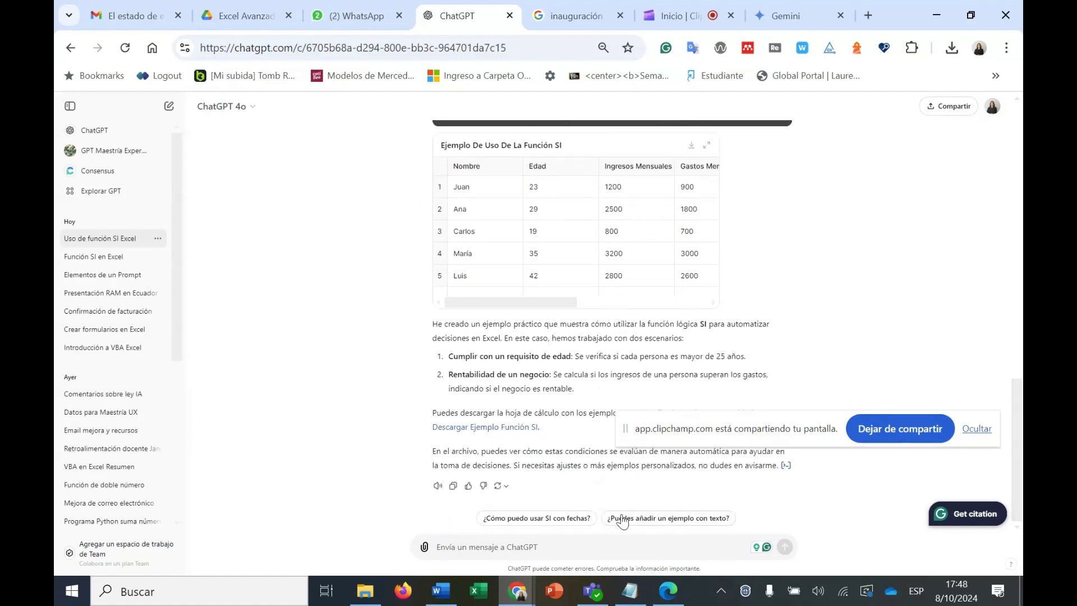
{"action": "left_click", "coordinate": [477, 432]}
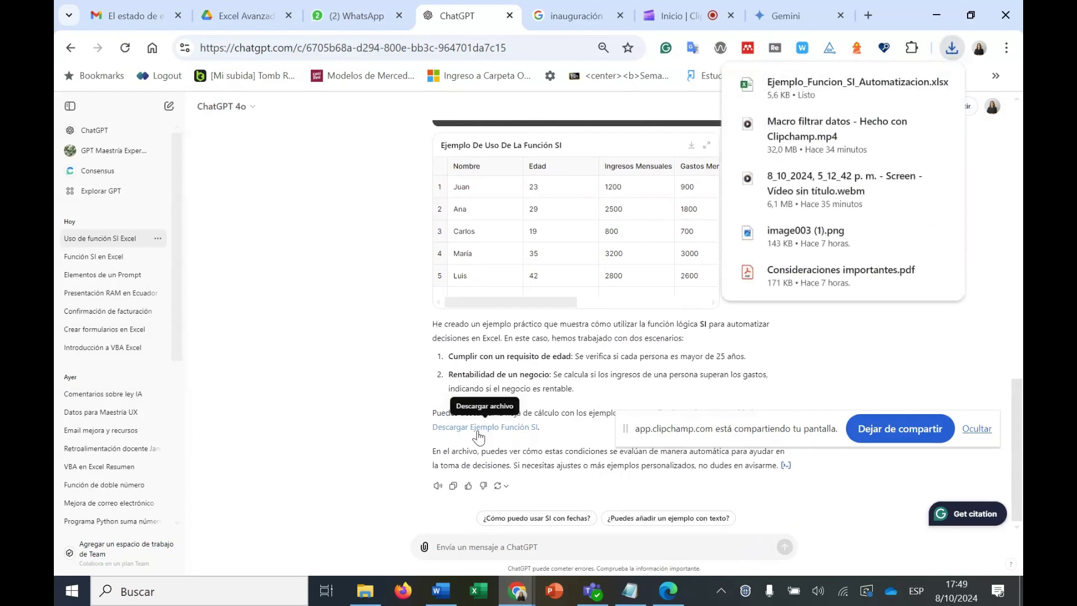
{"action": "mouse_move", "coordinate": [829, 88]}
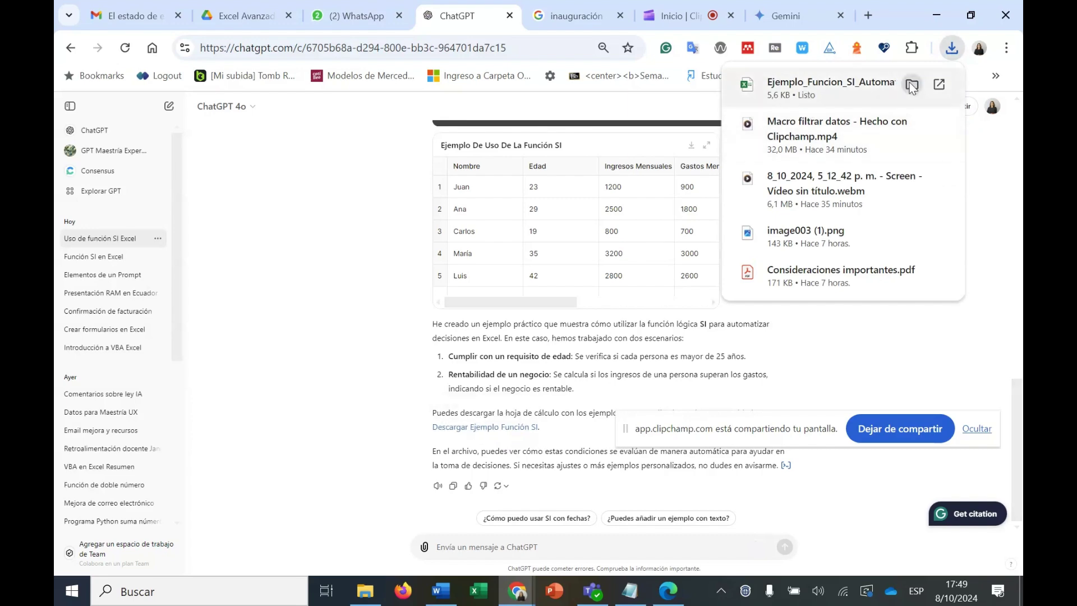
{"action": "left_click", "coordinate": [912, 85]}
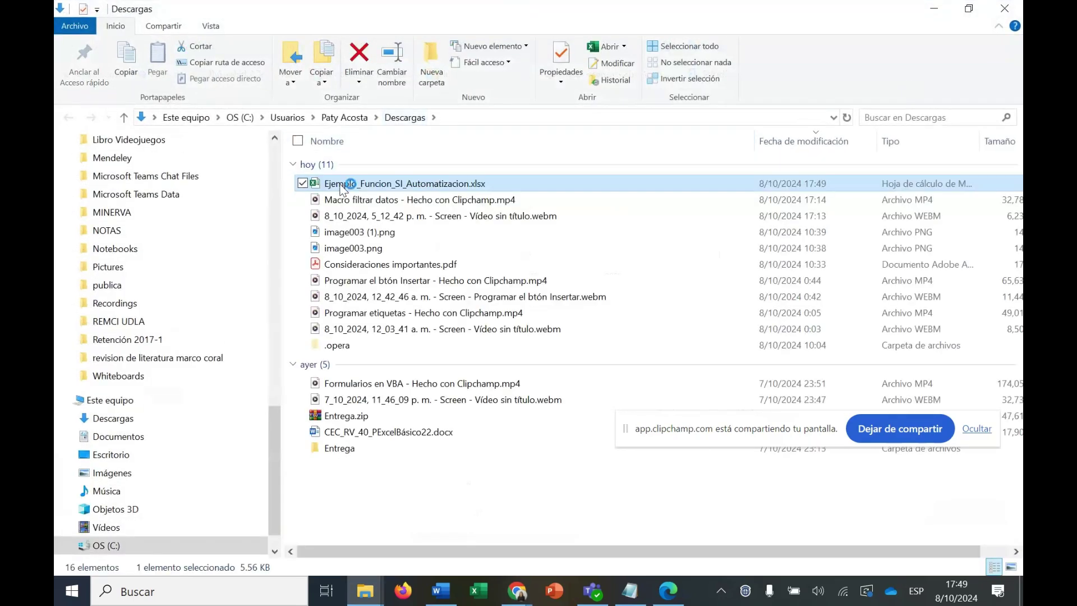
{"action": "double_click", "coordinate": [340, 185]}
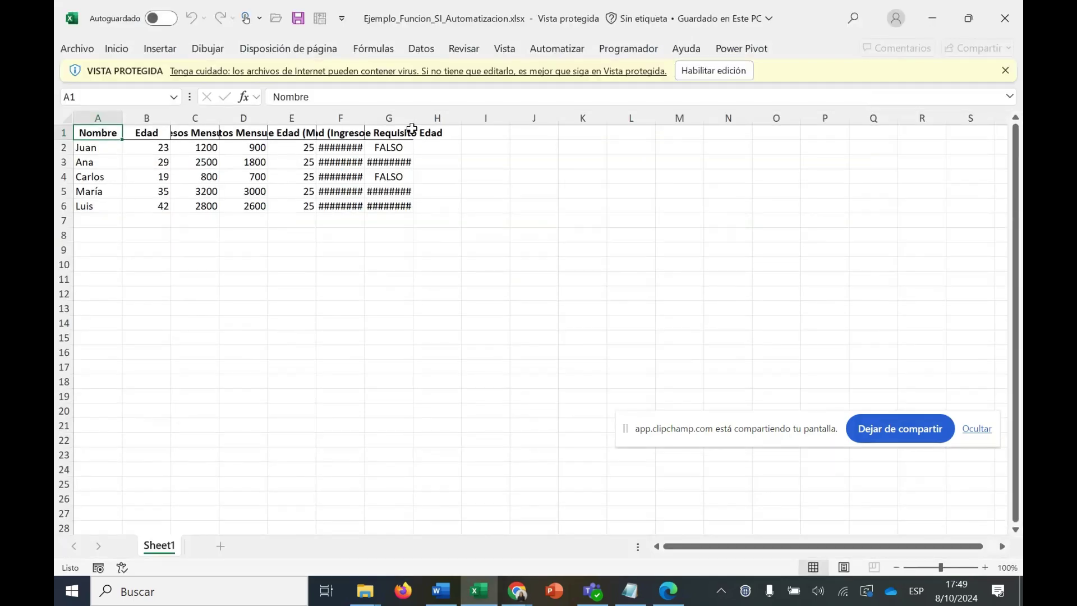
- Enable editing on the downloaded workbook, then return to the ChatGPT conversation
{"action": "left_click", "coordinate": [746, 71]}
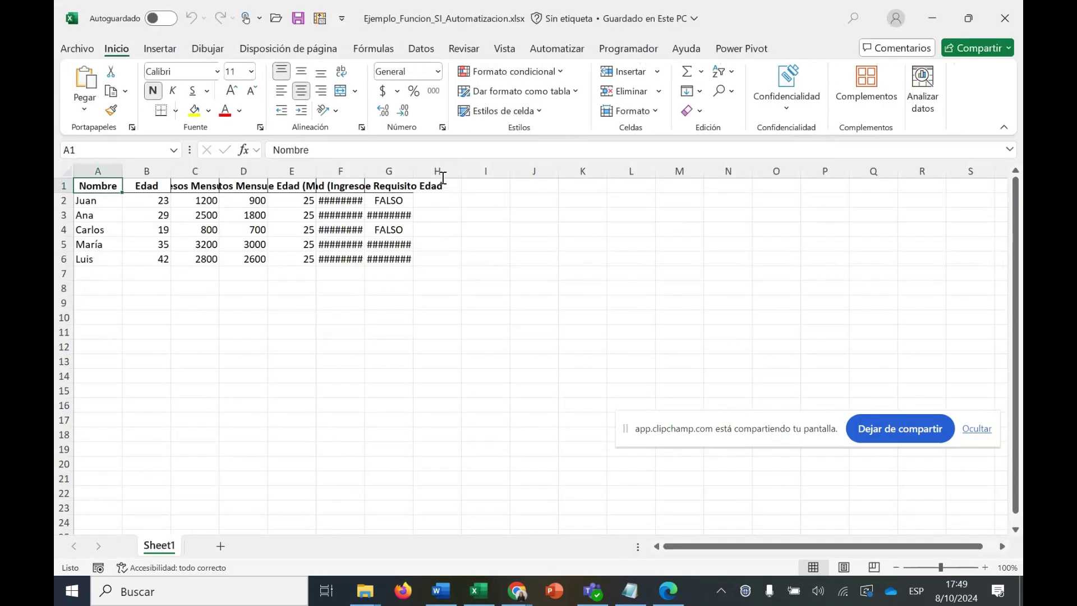
{"action": "mouse_move", "coordinate": [516, 591]}
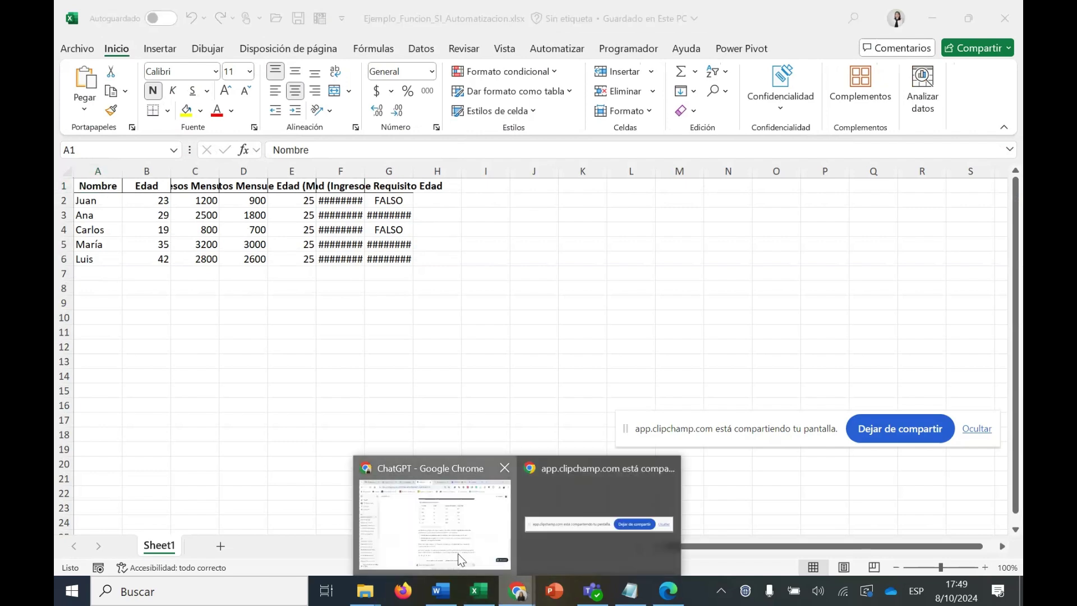
{"action": "left_click", "coordinate": [458, 554]}
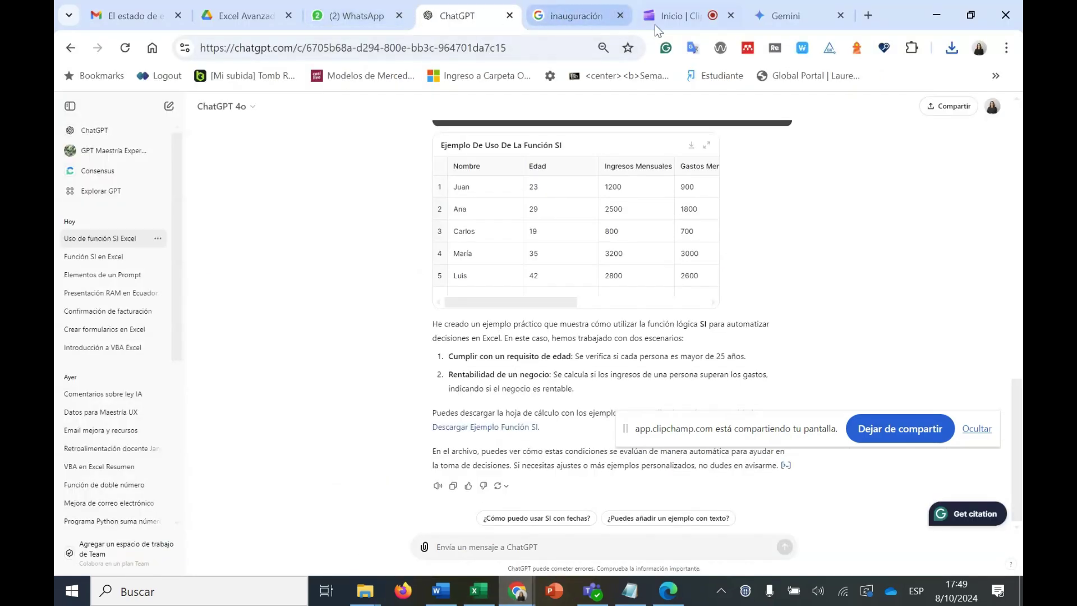
- Send the same SI-function prompt to Gemini and read through its example tables and formulas
{"action": "left_click", "coordinate": [769, 17]}
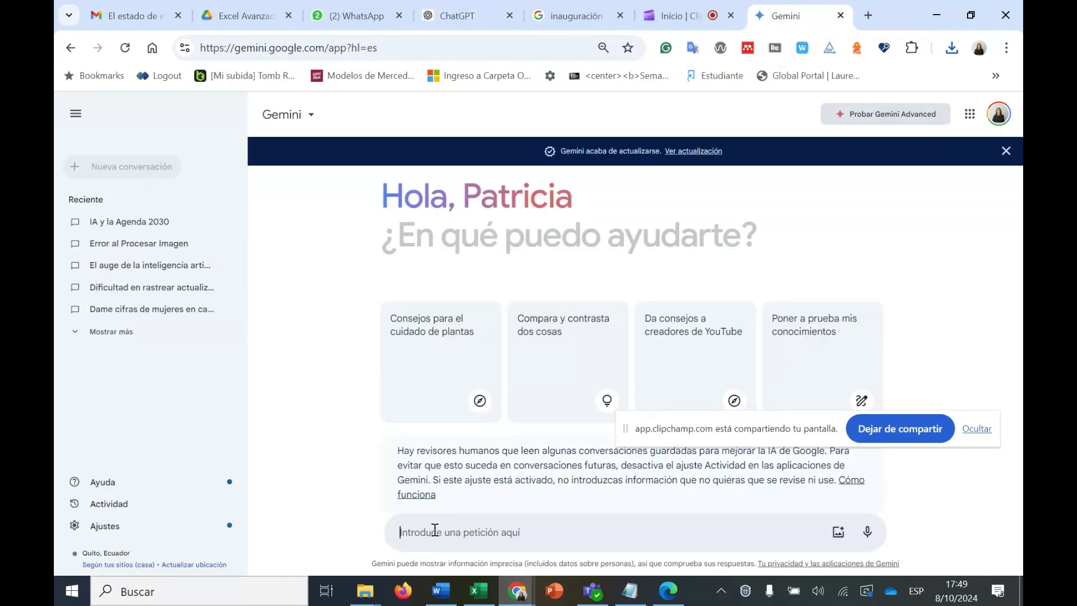
{"action": "key", "text": "ctrl+v"}
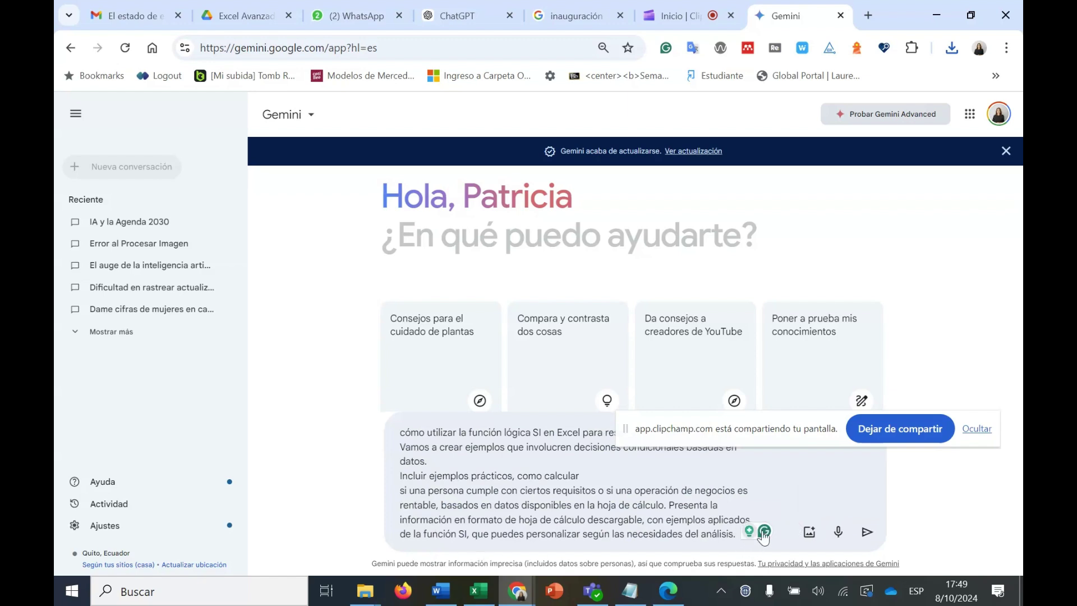
{"action": "left_click", "coordinate": [867, 532]}
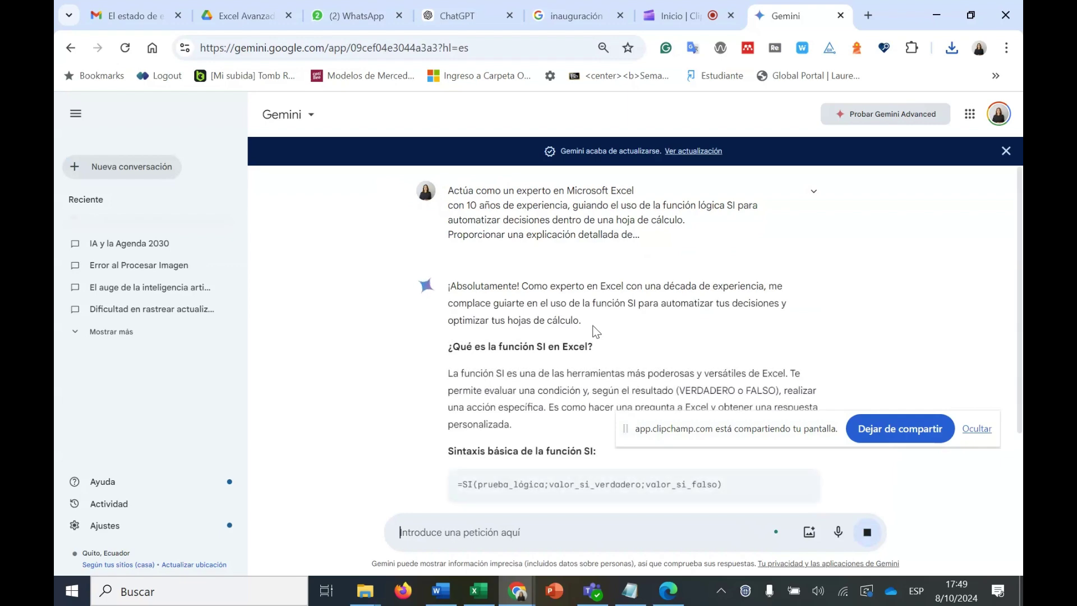
{"action": "scroll", "coordinate": [1004, 301], "scroll_direction": "down", "scroll_amount": 4}
{"action": "scroll", "coordinate": [998, 326], "scroll_direction": "down", "scroll_amount": 3}
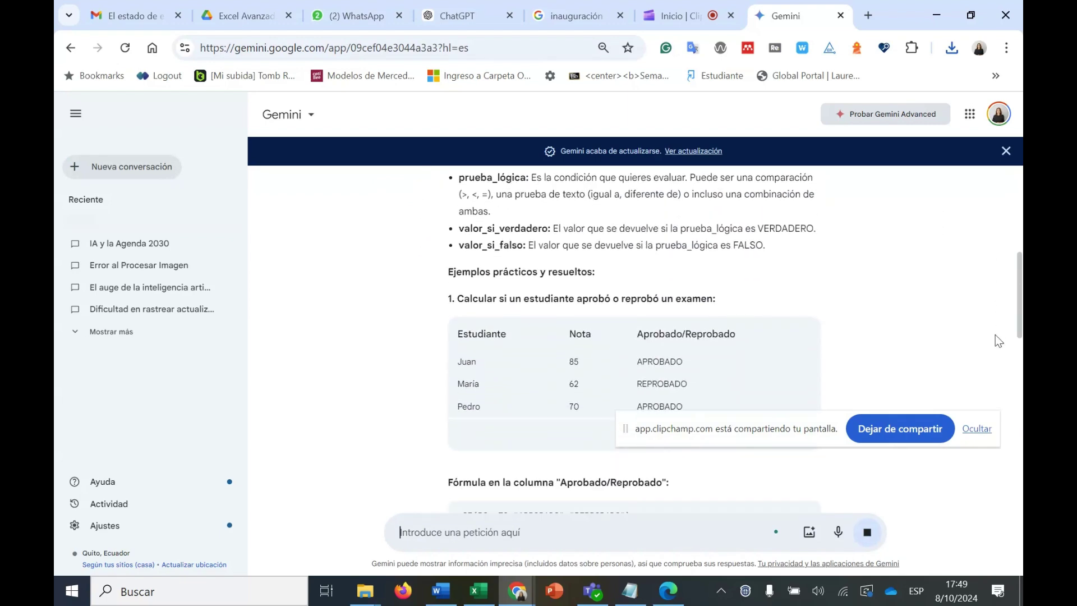
{"action": "scroll", "coordinate": [995, 334], "scroll_direction": "down", "scroll_amount": 3}
{"action": "scroll", "coordinate": [987, 403], "scroll_direction": "down", "scroll_amount": 3}
{"action": "scroll", "coordinate": [987, 403], "scroll_direction": "down", "scroll_amount": 2}
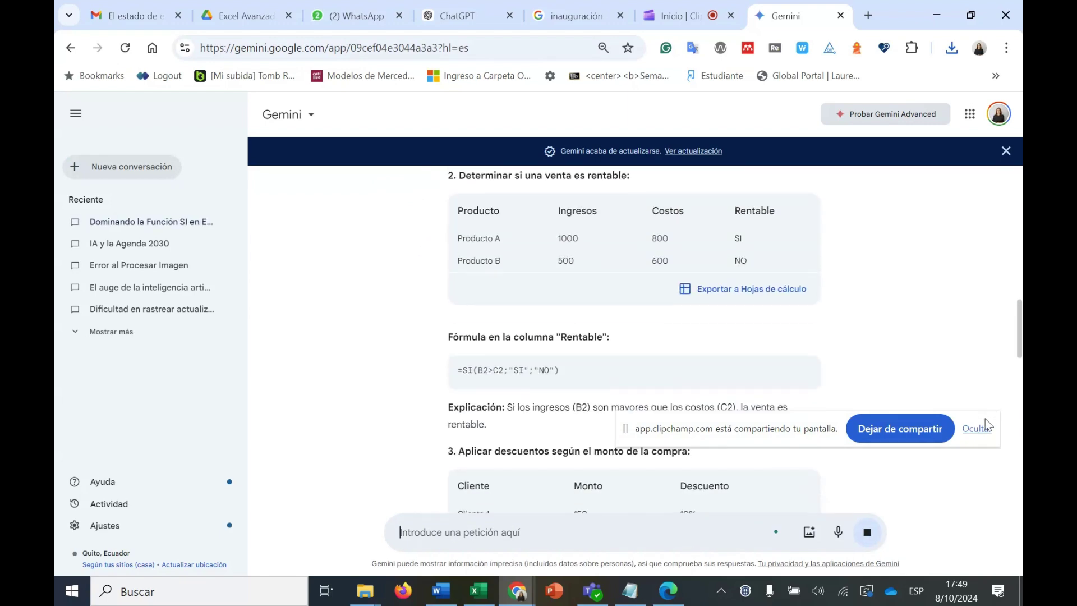
{"action": "scroll", "coordinate": [983, 425], "scroll_direction": "down", "scroll_amount": 2}
{"action": "scroll", "coordinate": [977, 460], "scroll_direction": "down", "scroll_amount": 5}
{"action": "scroll", "coordinate": [971, 494], "scroll_direction": "down", "scroll_amount": 3}
{"action": "scroll", "coordinate": [965, 527], "scroll_direction": "down", "scroll_amount": 1}
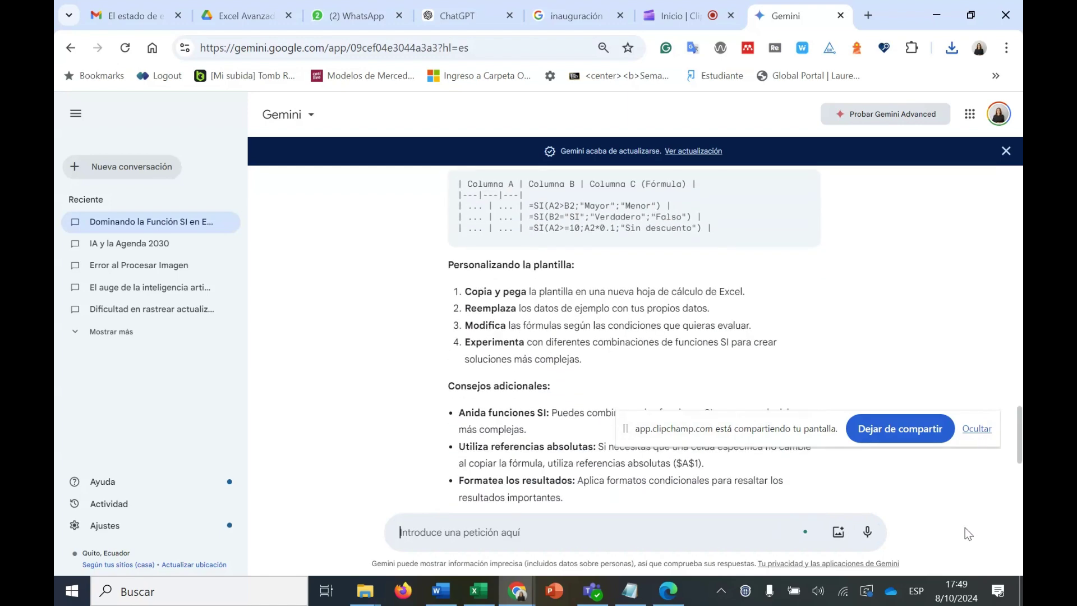
{"action": "scroll", "coordinate": [981, 510], "scroll_direction": "down", "scroll_amount": 3}
{"action": "scroll", "coordinate": [999, 494], "scroll_direction": "down", "scroll_amount": 2}
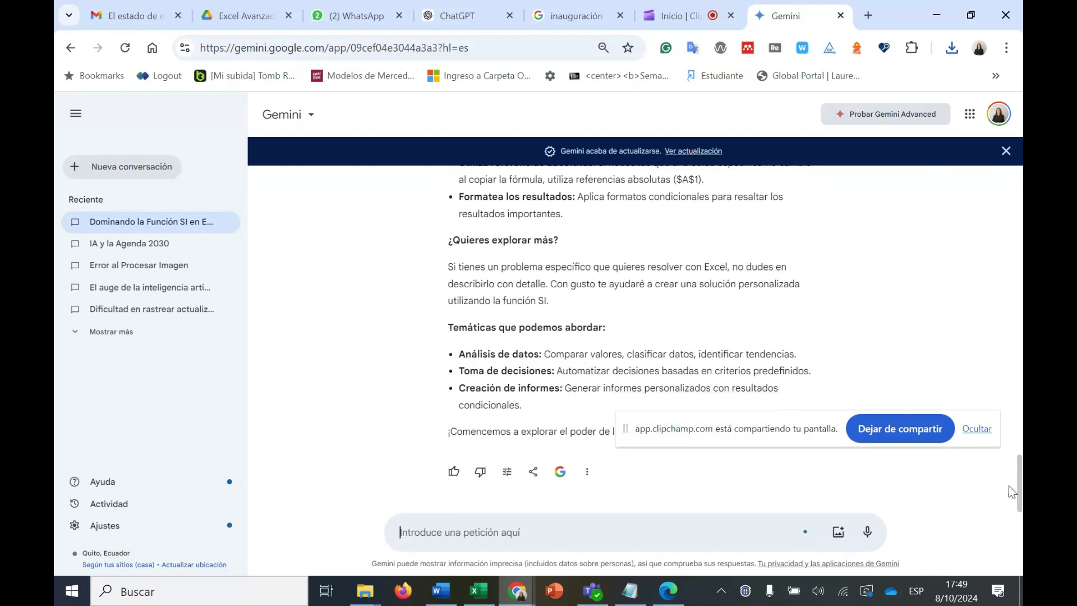
{"action": "left_click_drag", "start_coordinate": [1018, 485], "coordinate": [1018, 273]}
{"action": "scroll", "coordinate": [803, 297], "scroll_direction": "up", "scroll_amount": 1}
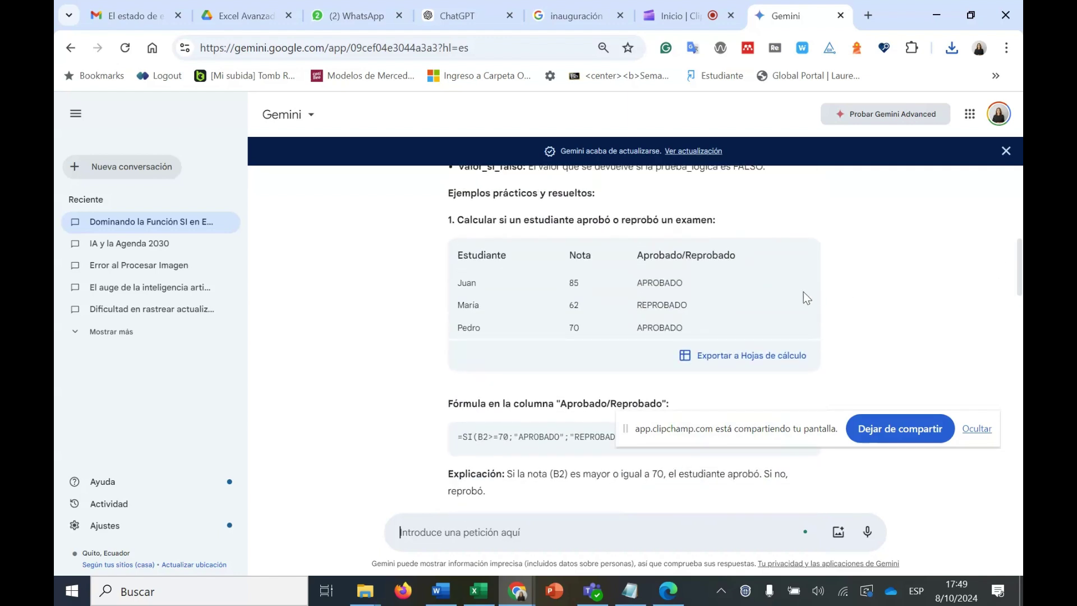
- Export Gemini's student Aprobado/Reprobado table to Google Sheets and open the new spreadsheet
{"action": "left_click", "coordinate": [750, 363]}
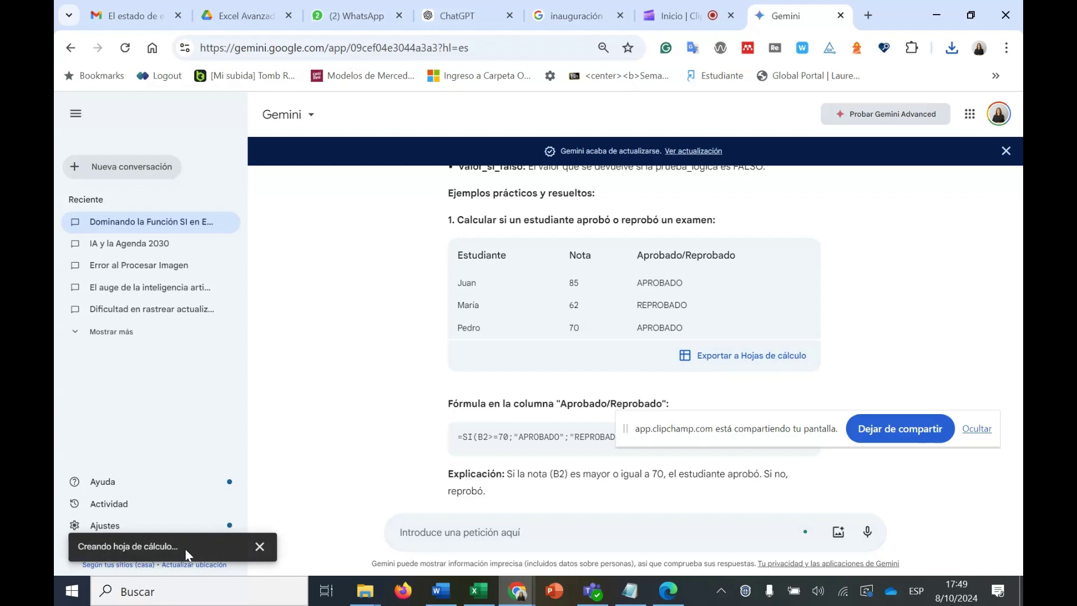
{"action": "left_click", "coordinate": [209, 551]}
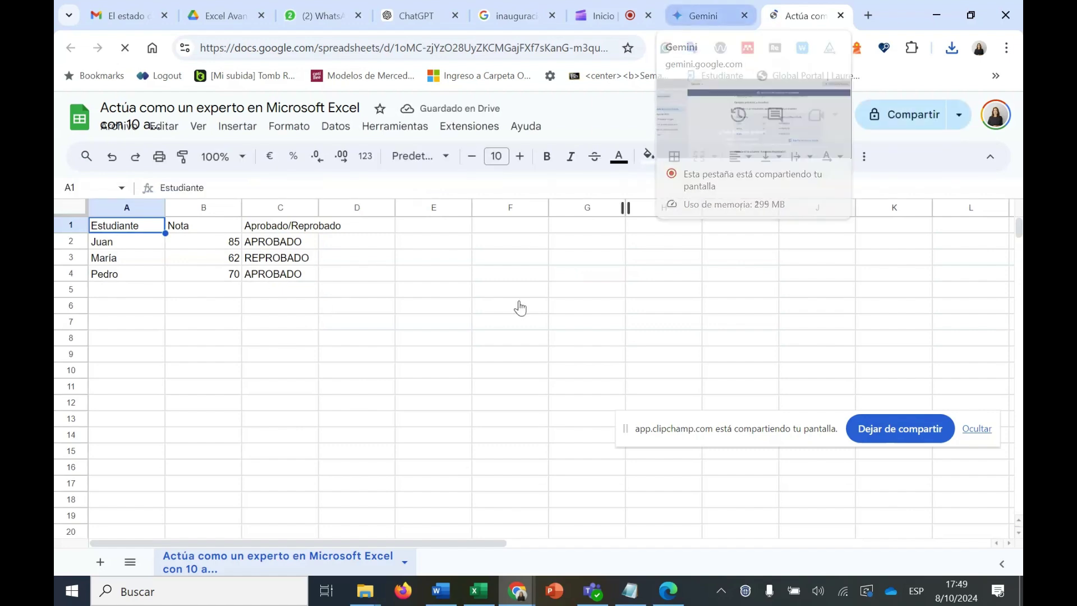
- Switch to Copilot in Edge, paste the same SI-function prompt and send it
{"action": "left_click", "coordinate": [669, 591]}
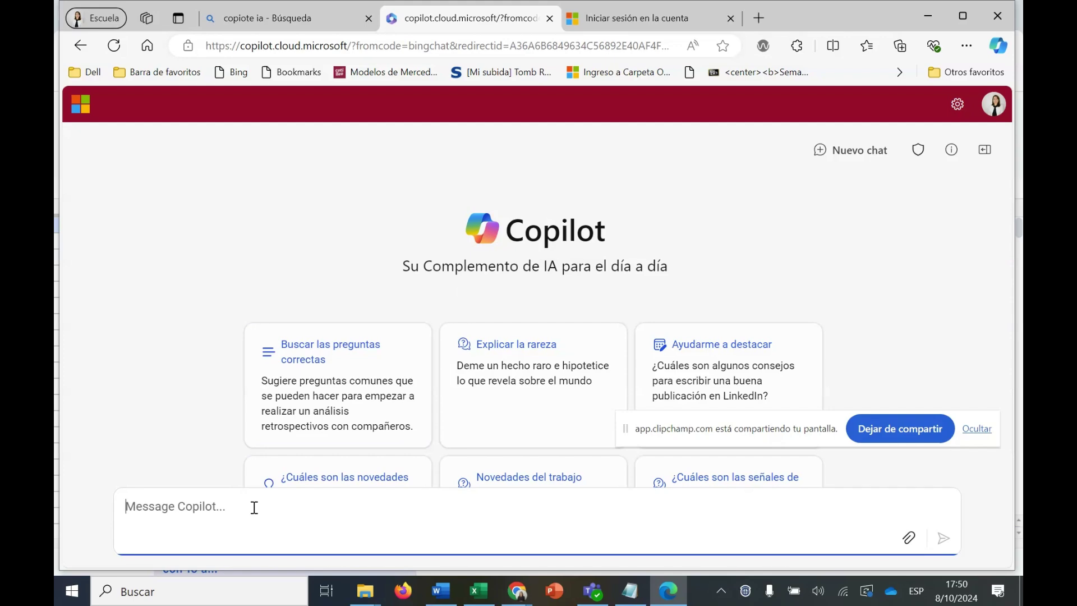
{"action": "key", "text": "ctrl+v"}
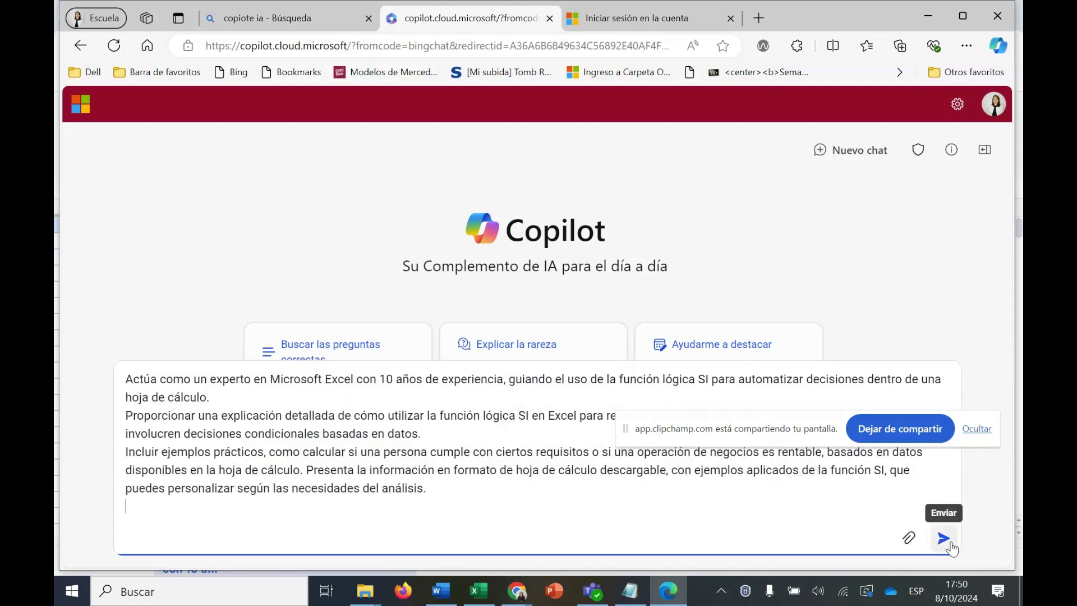
{"action": "left_click", "coordinate": [944, 539]}
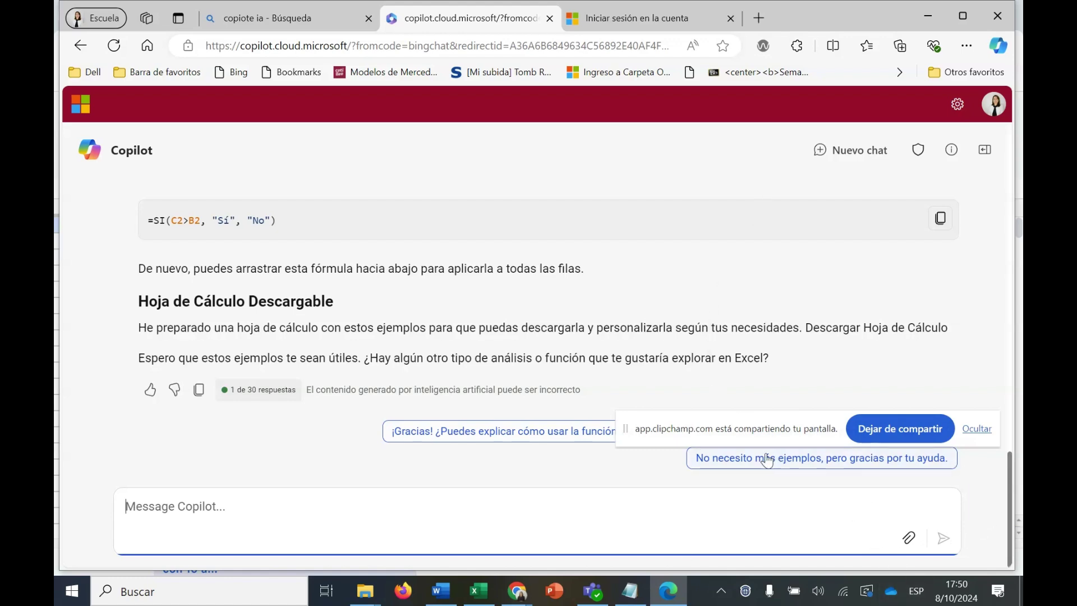
- Scroll to Ejemplo 2 and download the product profitability table as an .xlsx workbook
{"action": "left_click_drag", "start_coordinate": [691, 420], "coordinate": [323, 469]}
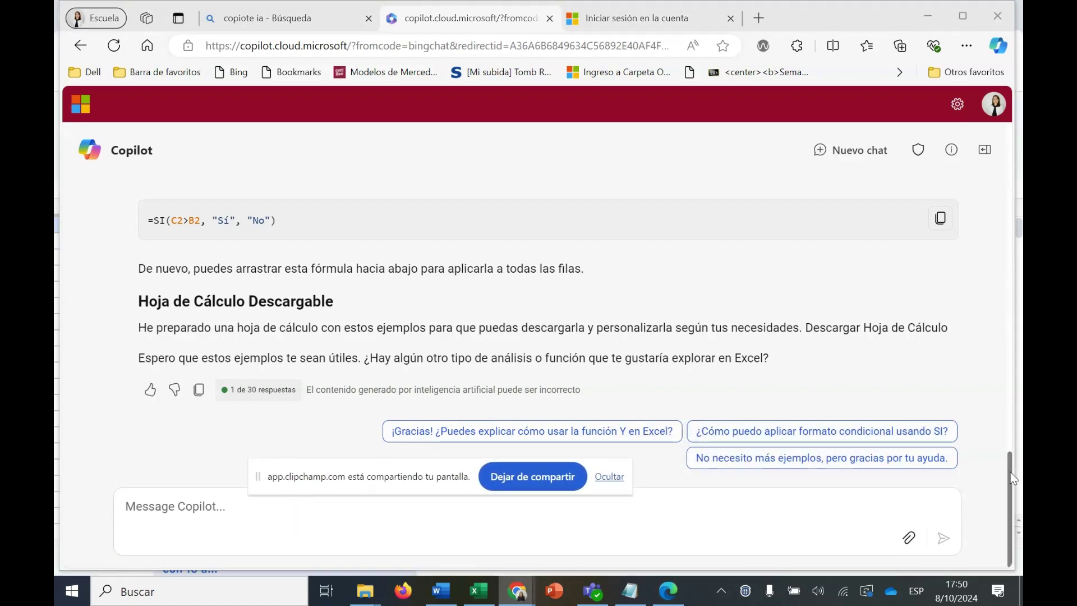
{"action": "left_click_drag", "start_coordinate": [1011, 476], "coordinate": [1018, 383]}
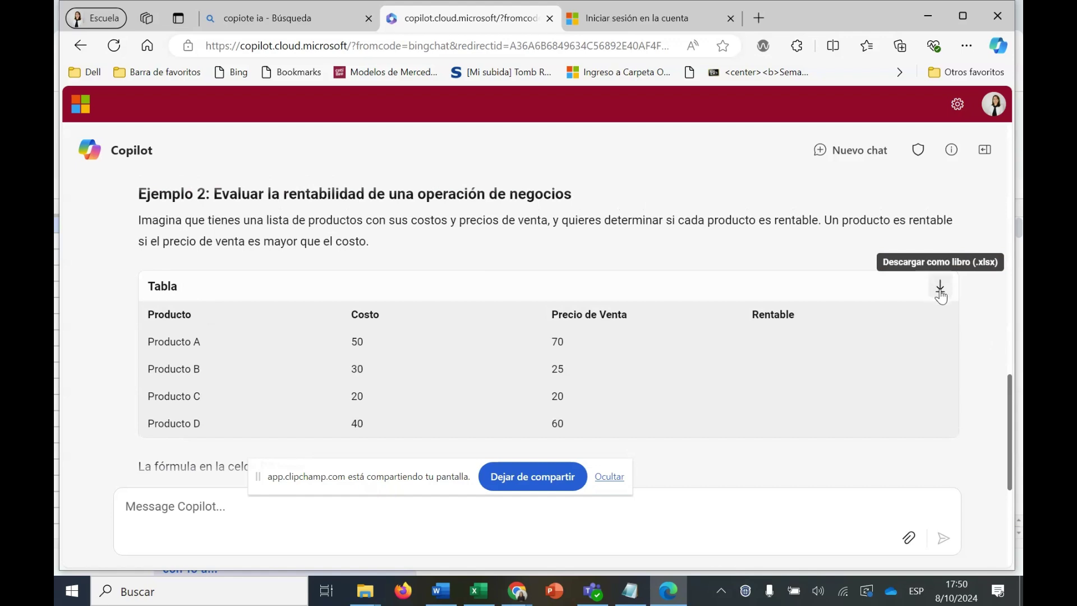
{"action": "left_click", "coordinate": [940, 289]}
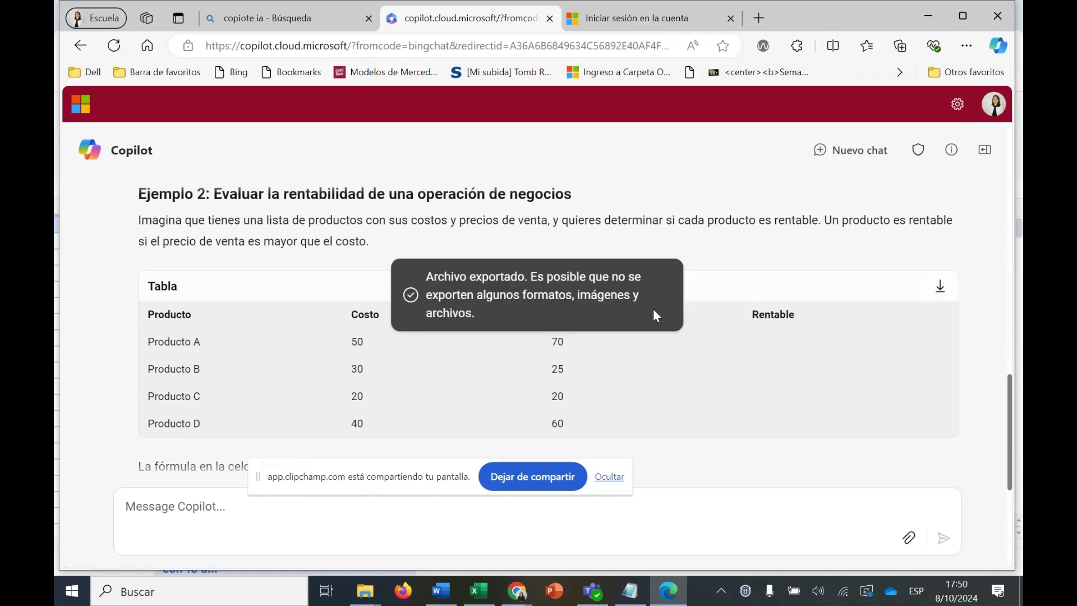